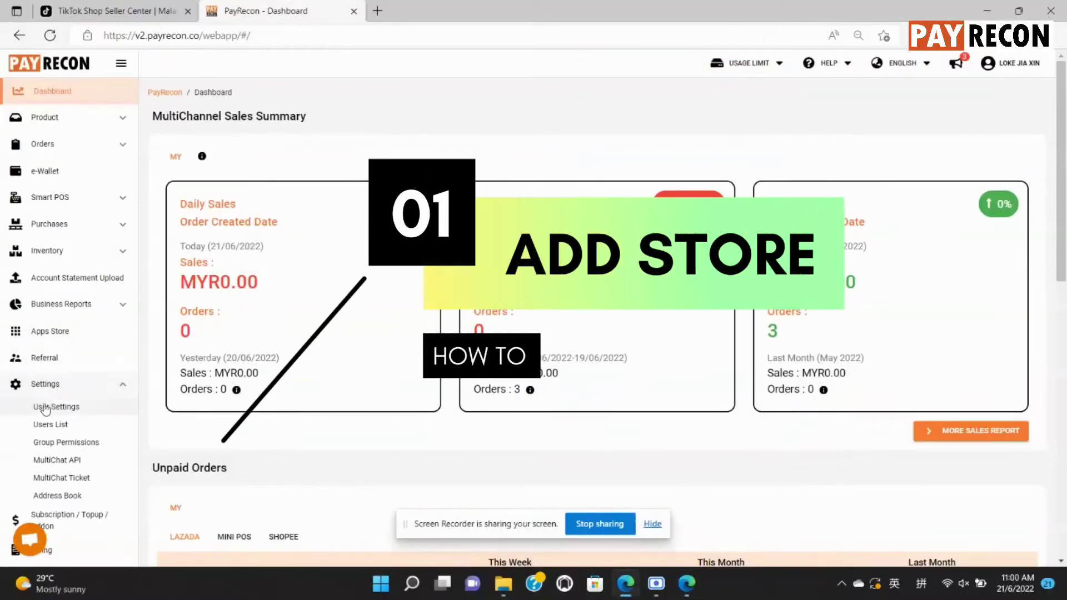
# Add a new store from User Settings, choosing TikTok Shop as the API link to connect.
pyautogui.click(45, 409)
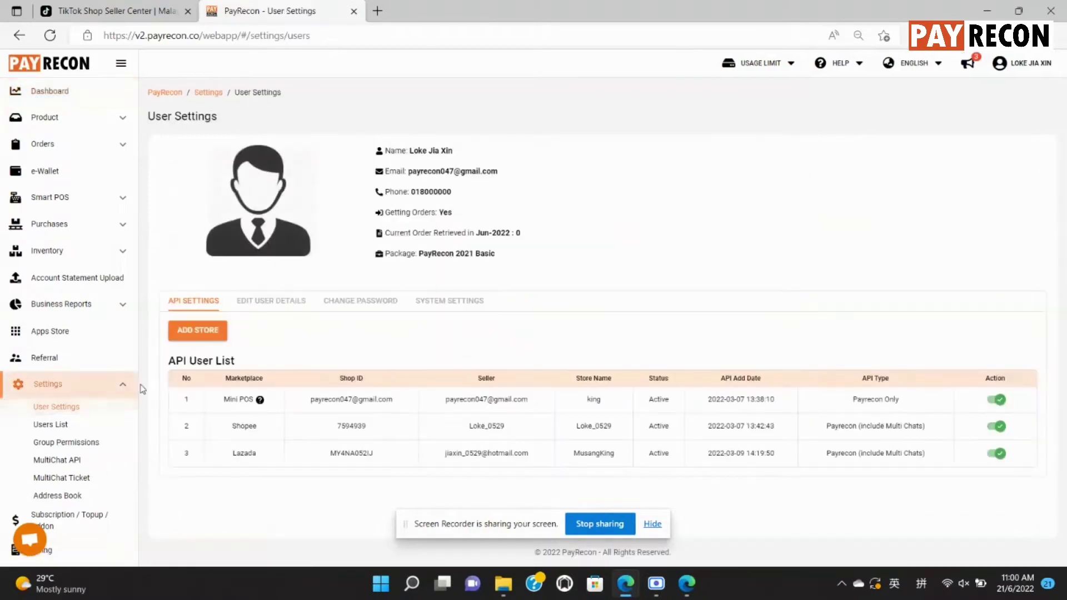
pyautogui.click(191, 338)
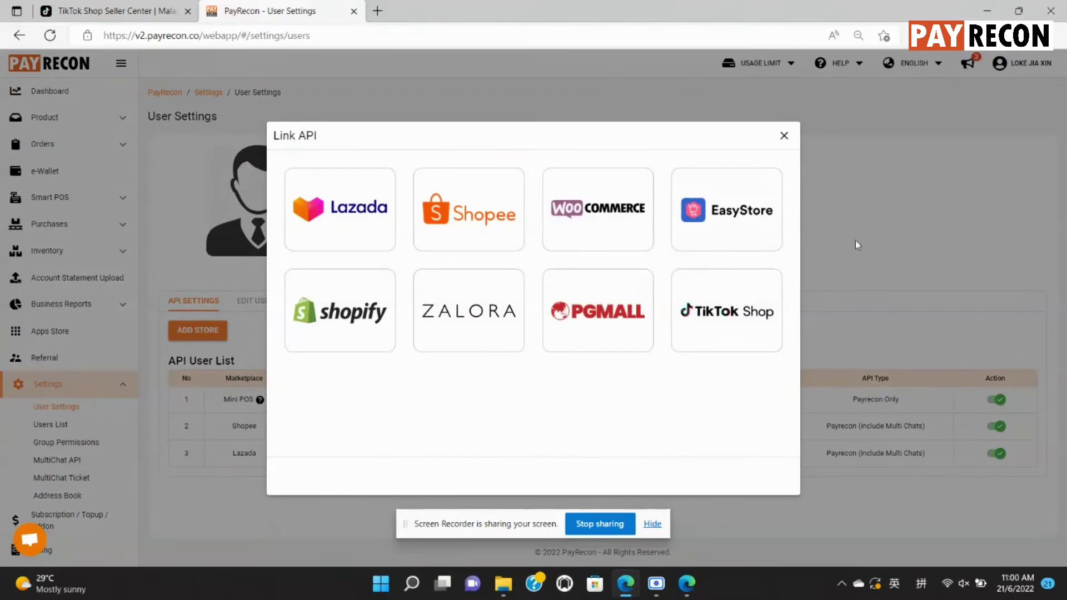
pyautogui.click(732, 327)
pyautogui.click(643, 401)
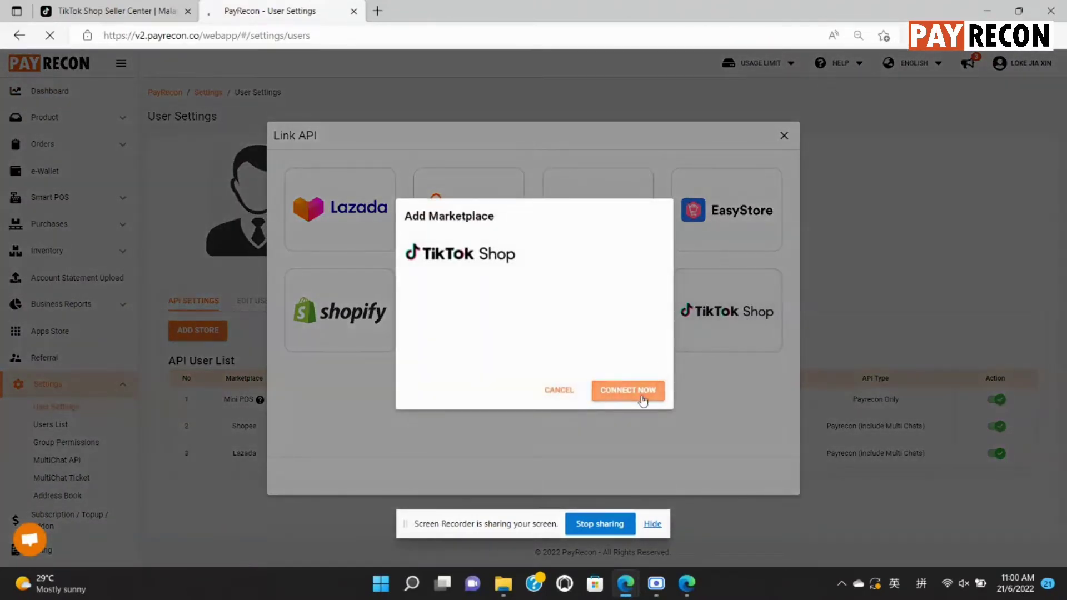
# Choose Malaysia under Asia as the TikTok Shop region.
pyautogui.click(533, 251)
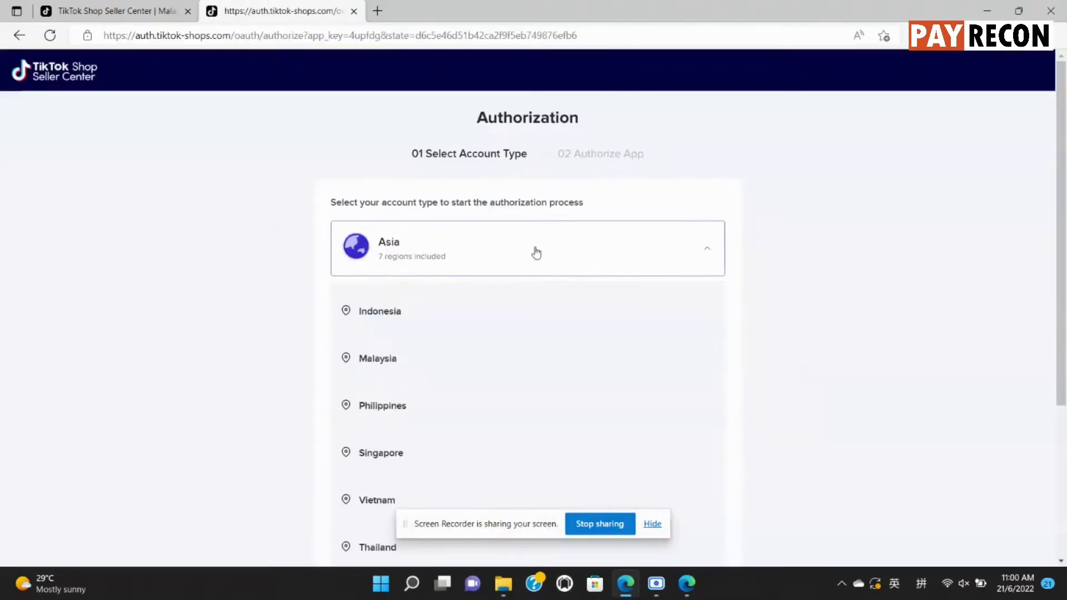
pyautogui.moveTo(641, 378)
pyautogui.click(686, 367)
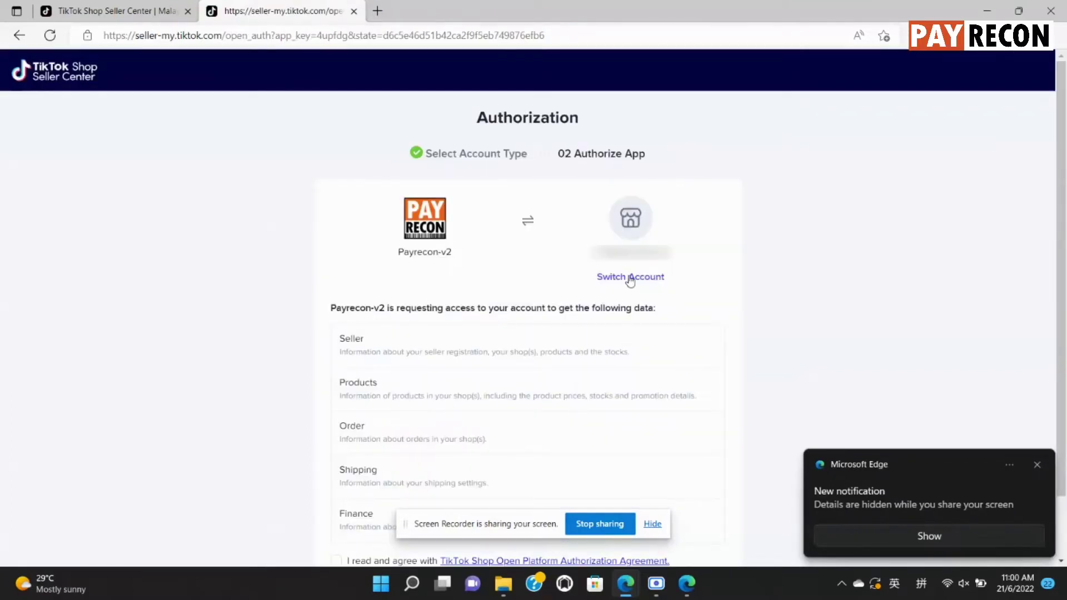
# Log in to the seller account, pass the puzzle captcha, accept the agreement and authorize PayRecon.
pyautogui.click(630, 278)
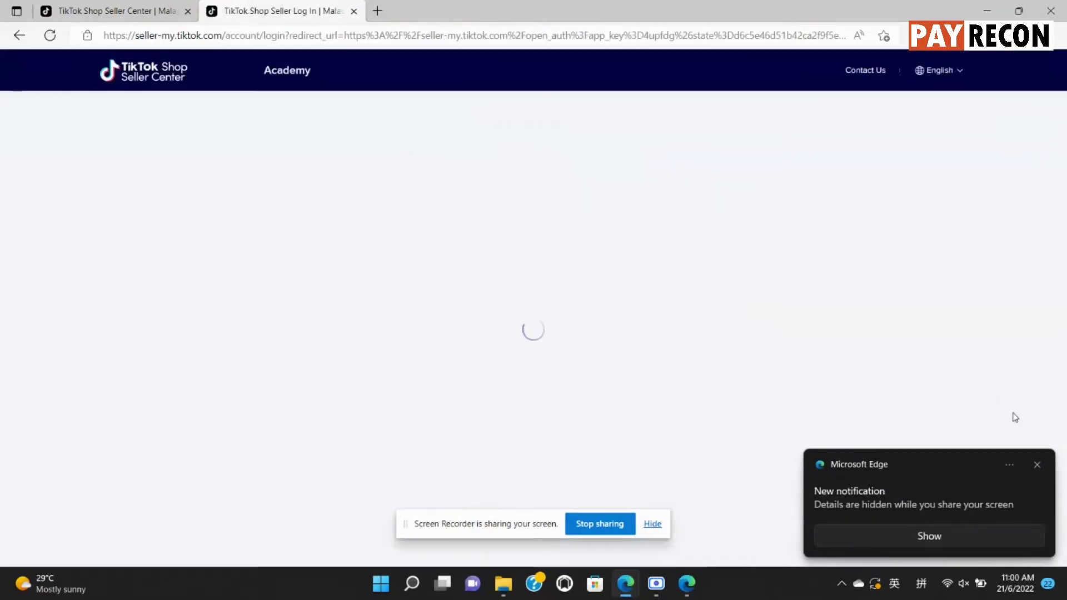
pyautogui.click(672, 337)
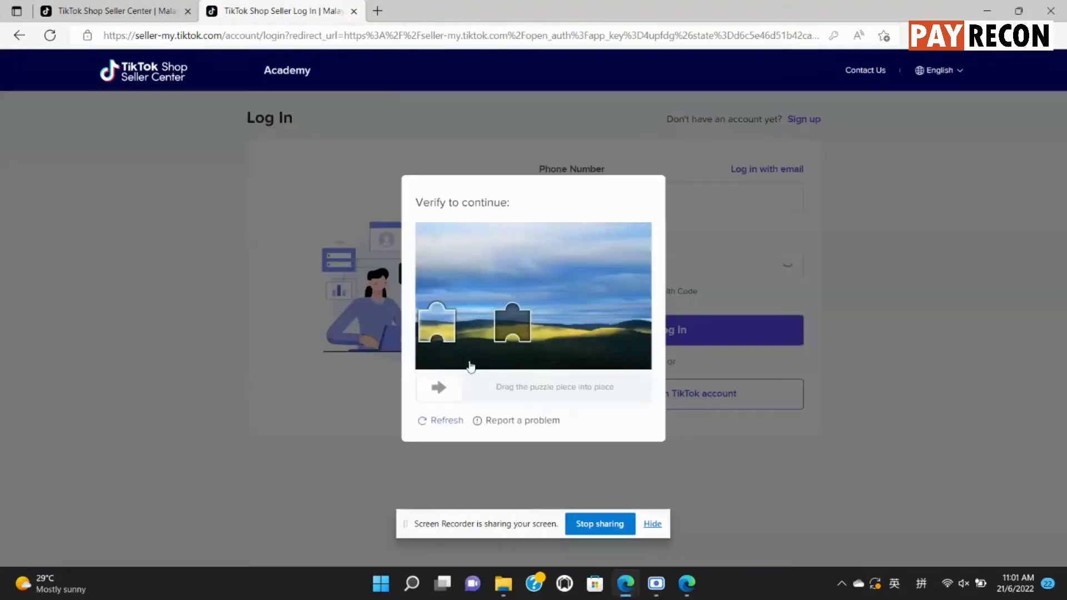
pyautogui.moveTo(438, 388); pyautogui.dragTo(517, 392)
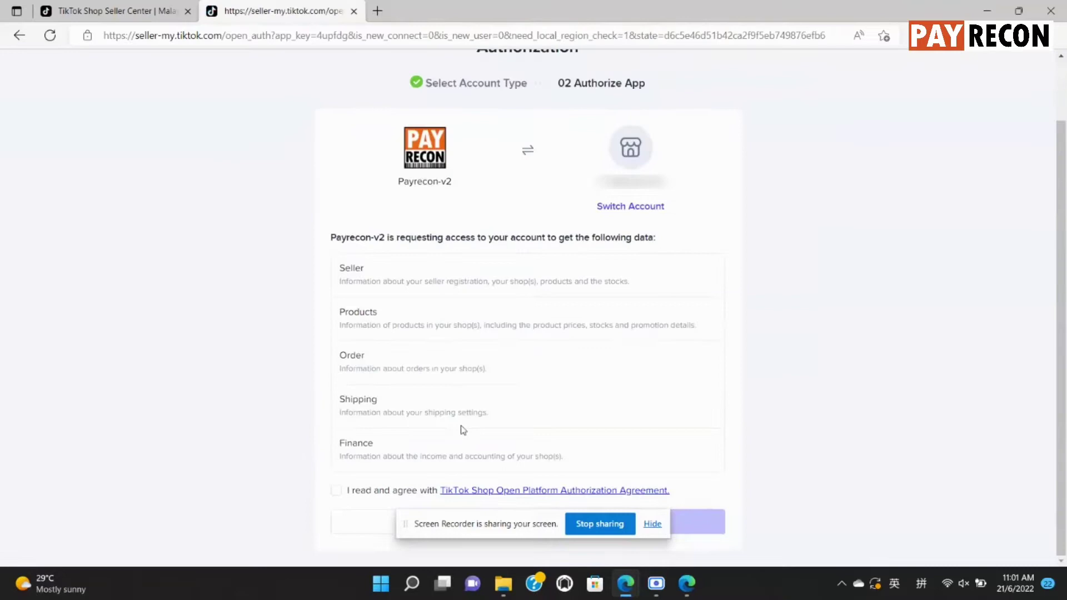
pyautogui.click(336, 490)
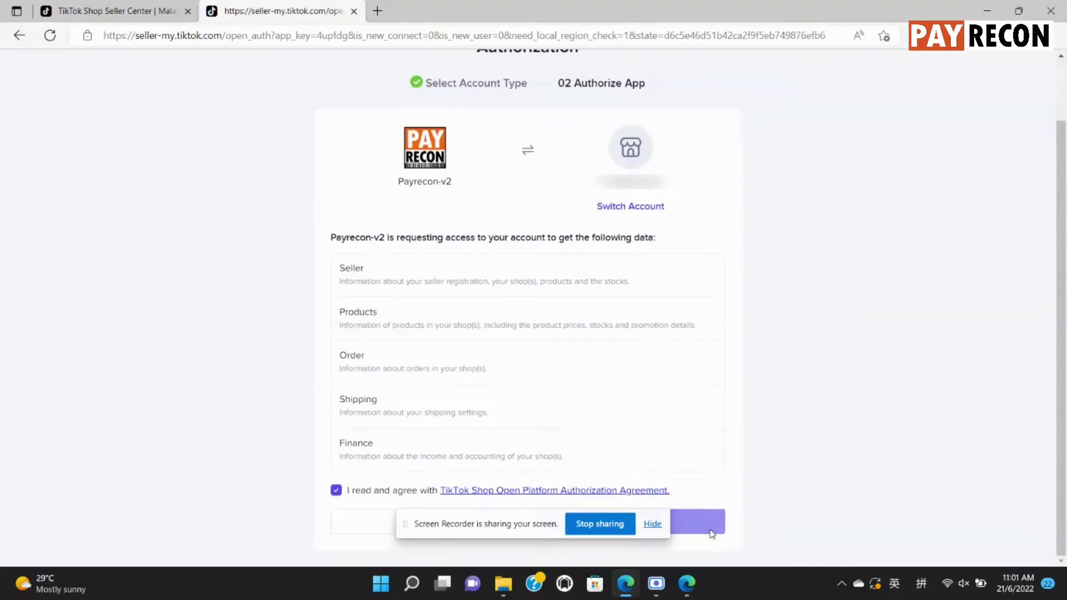
pyautogui.click(712, 534)
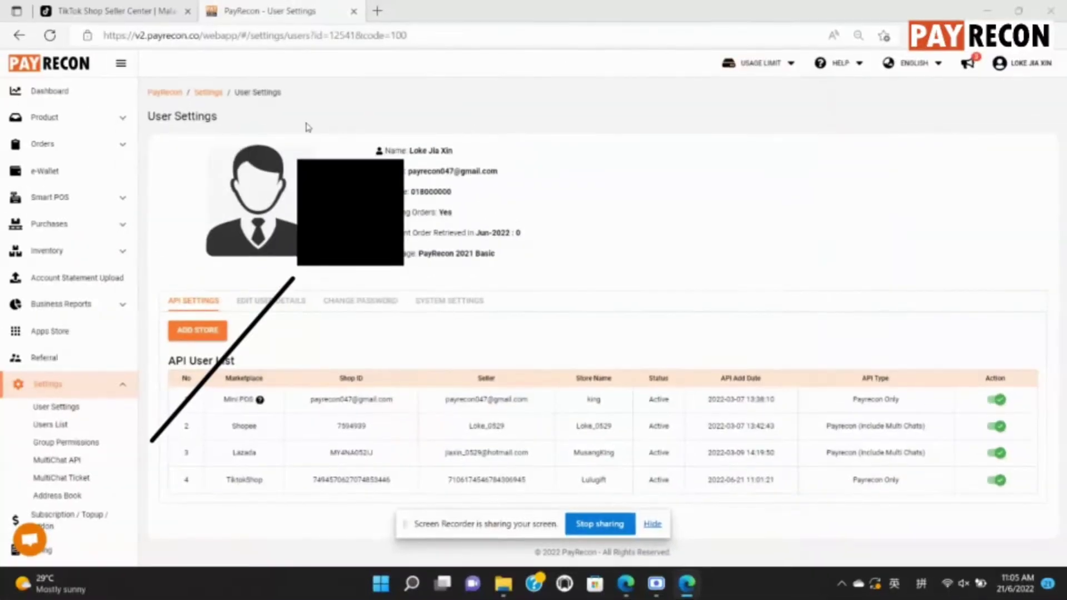
# Expand the Product menu in the sidebar to reveal Product Listings and Draft Listings.
pyautogui.click(119, 121)
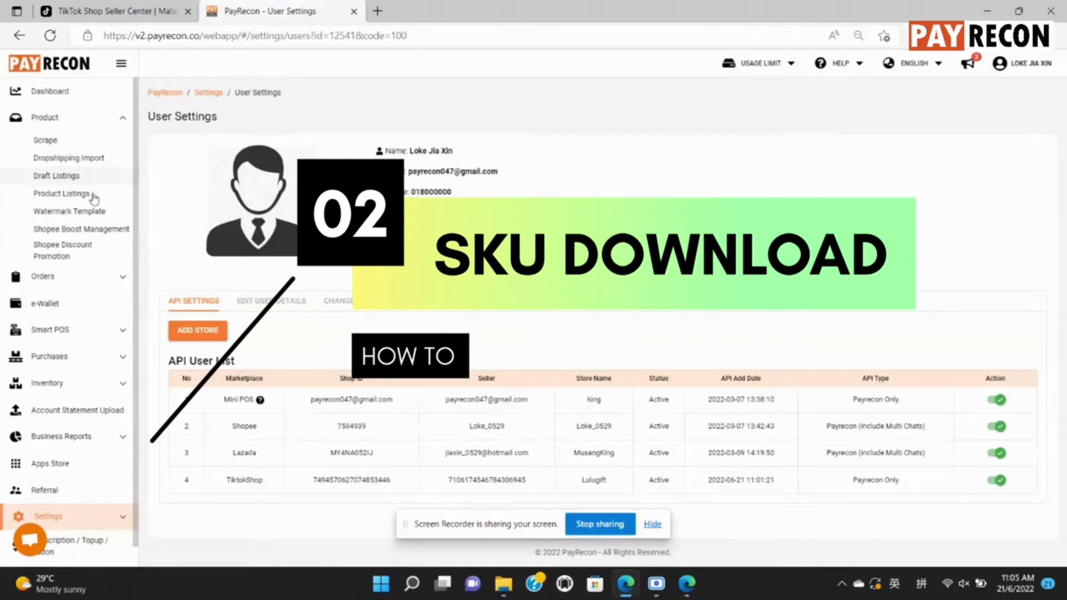
# Download all products from the TiktokShop store Lulugift into Product Listings.
pyautogui.click(92, 196)
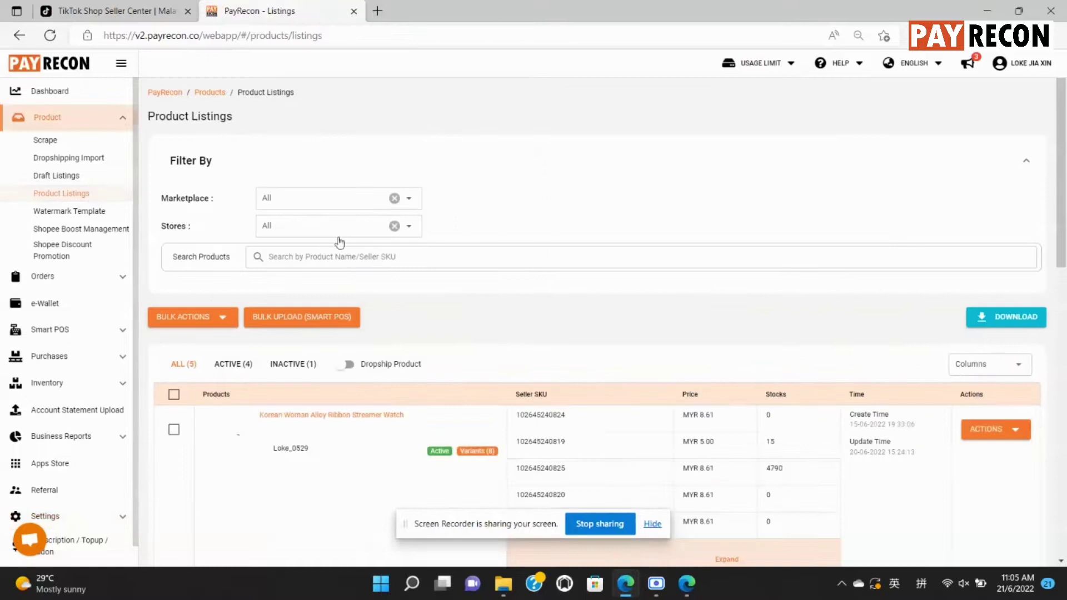
pyautogui.scroll(-1, 638, 290)
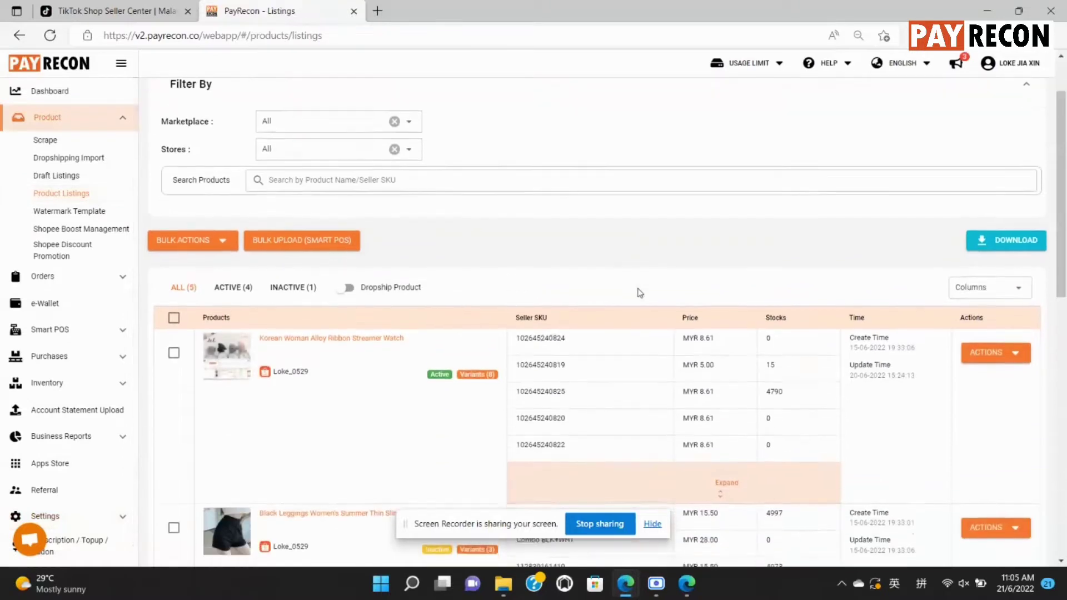
pyautogui.click(1006, 240)
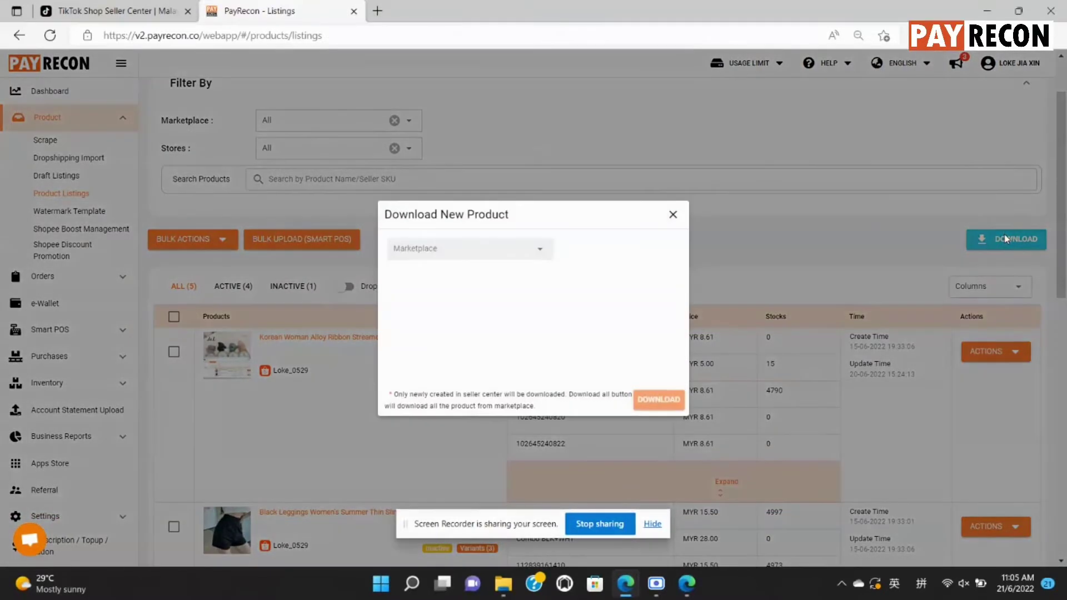
pyautogui.click(527, 253)
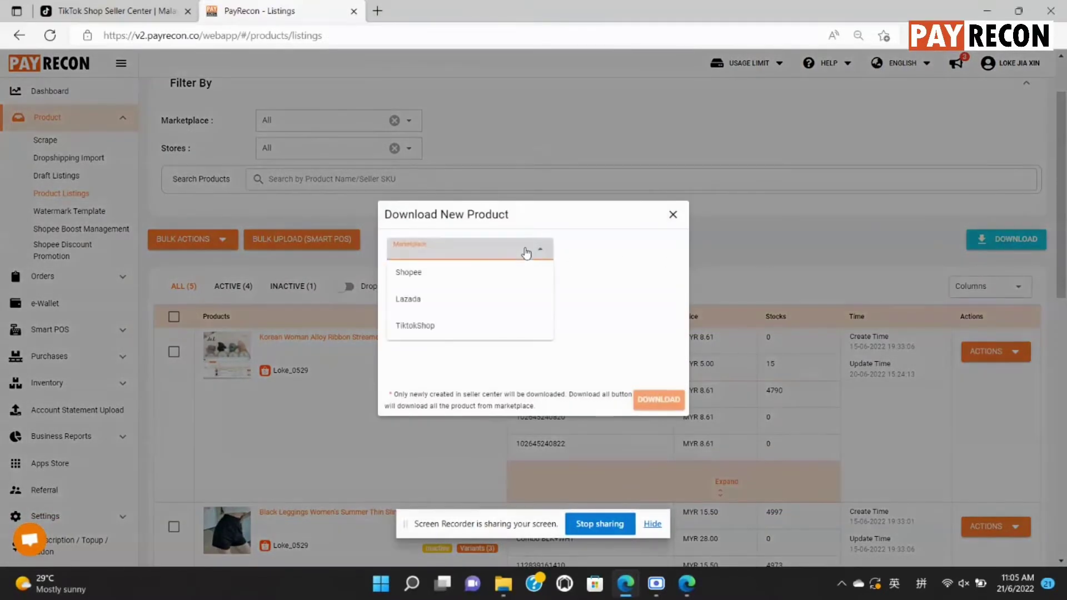
pyautogui.click(485, 326)
pyautogui.click(496, 281)
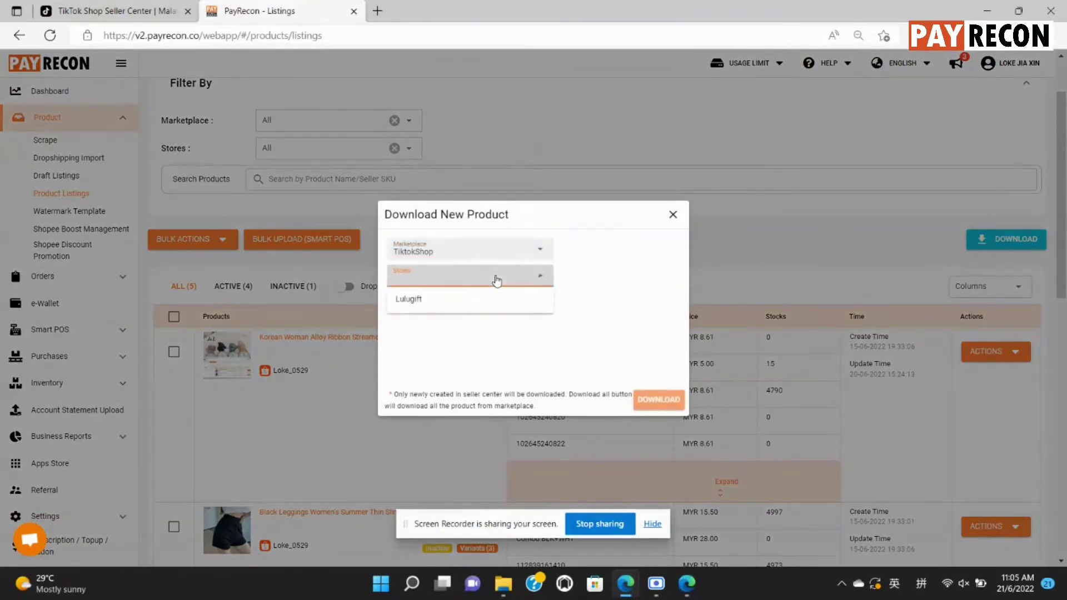
pyautogui.click(495, 297)
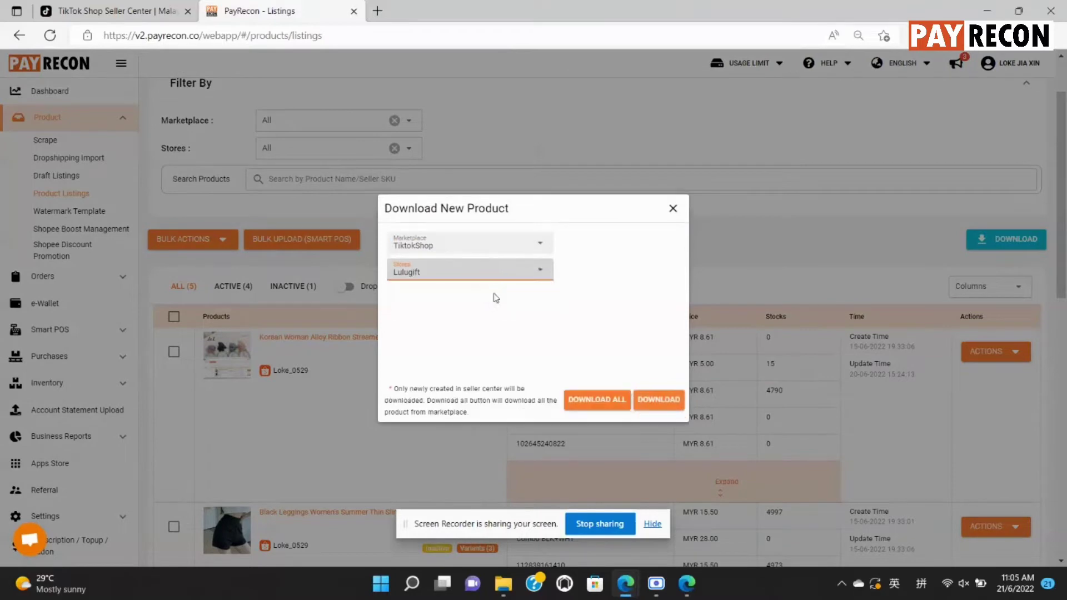
pyautogui.click(599, 401)
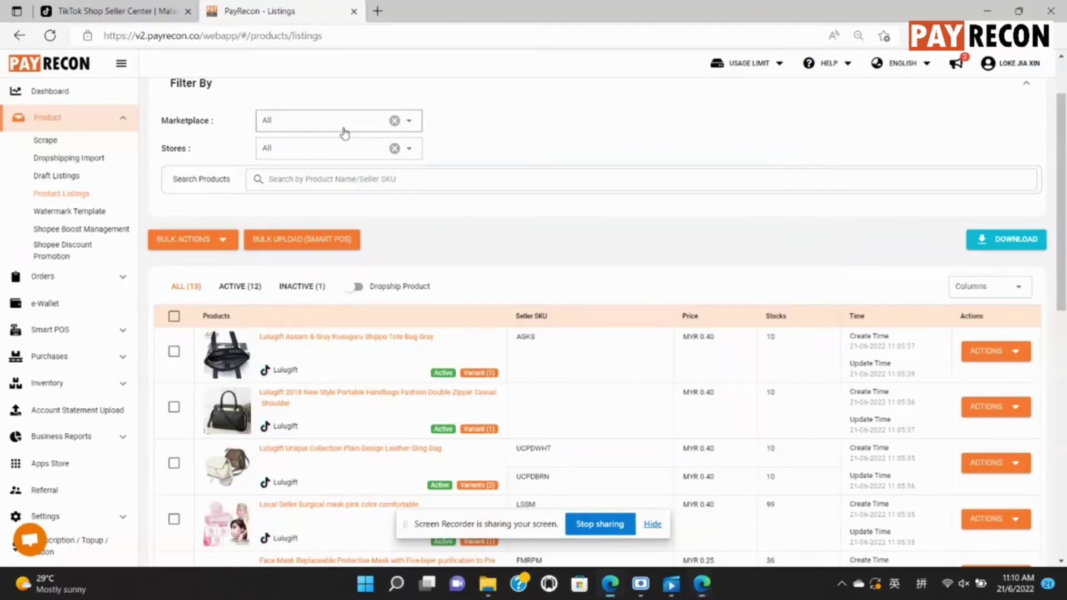
# Filter the listings to TiktokShop, store Lulugift, showing only Active products.
pyautogui.click(345, 134)
pyautogui.click(328, 253)
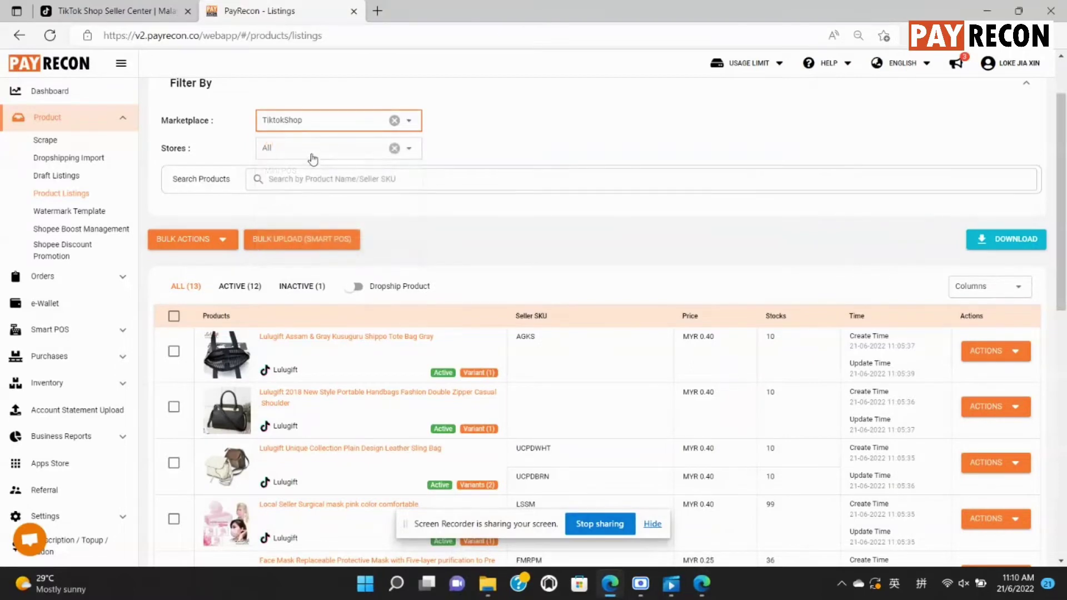
pyautogui.click(313, 160)
pyautogui.click(281, 199)
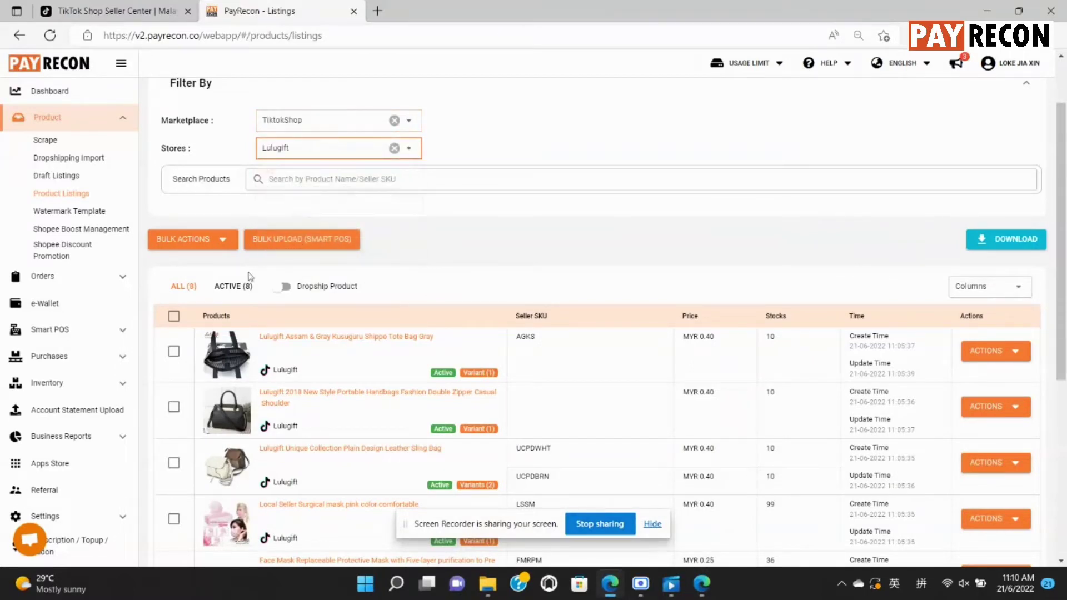
pyautogui.click(254, 292)
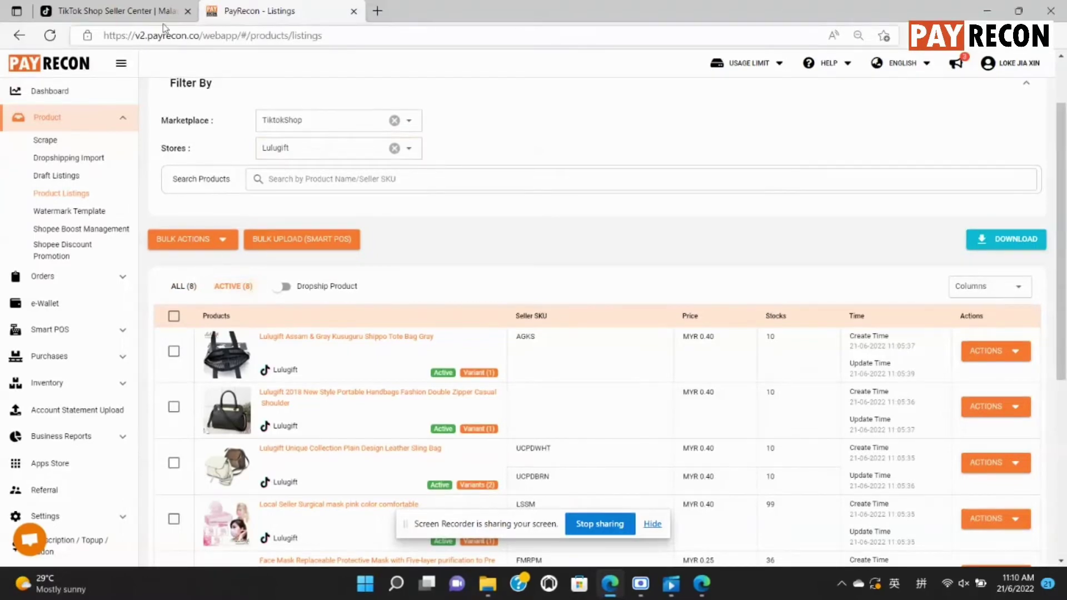
pyautogui.click(154, 7)
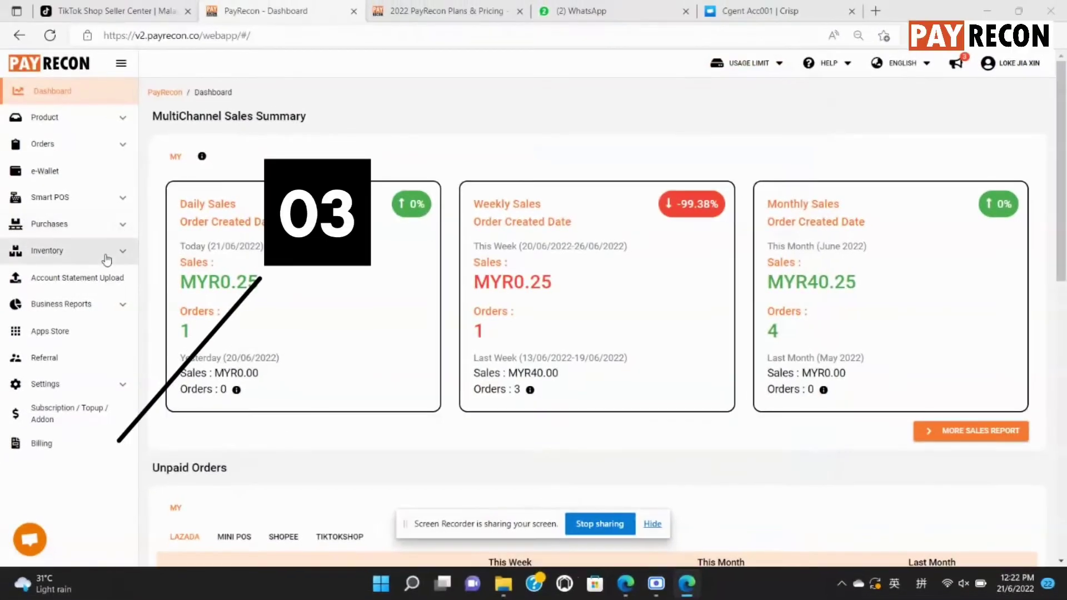
# On the Master Code page, add master codes for the two TiktokShop Doraemon bag listings.
pyautogui.click(106, 256)
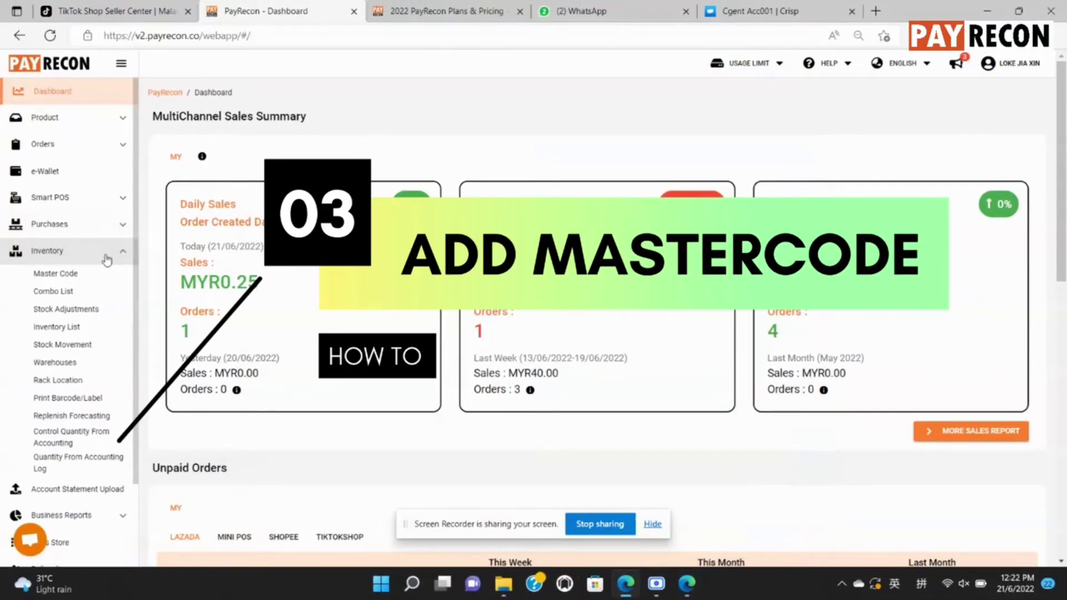
pyautogui.click(105, 273)
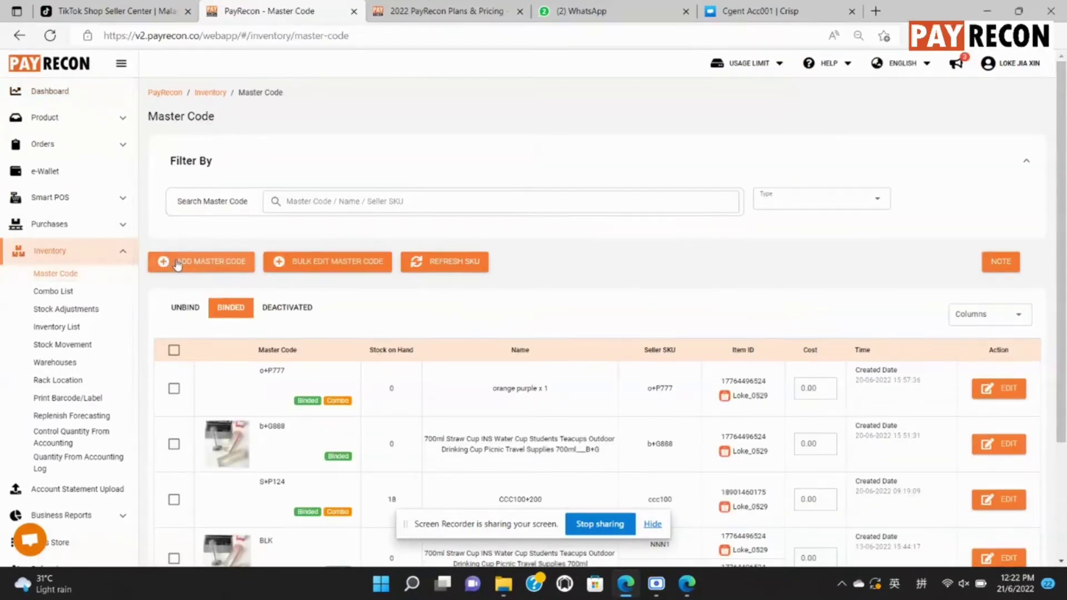
pyautogui.click(178, 262)
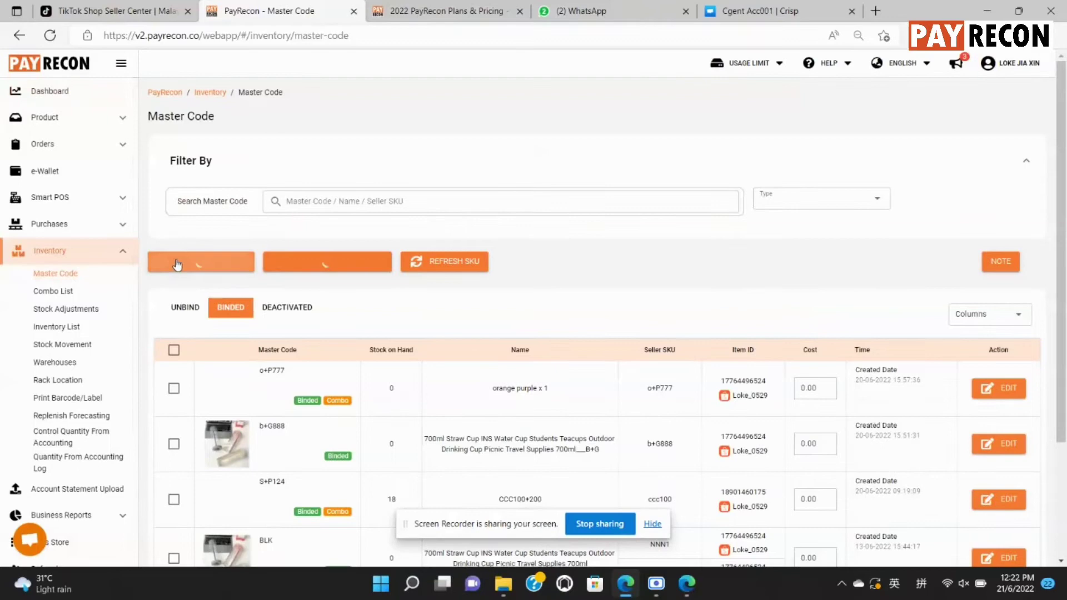
pyautogui.click(300, 163)
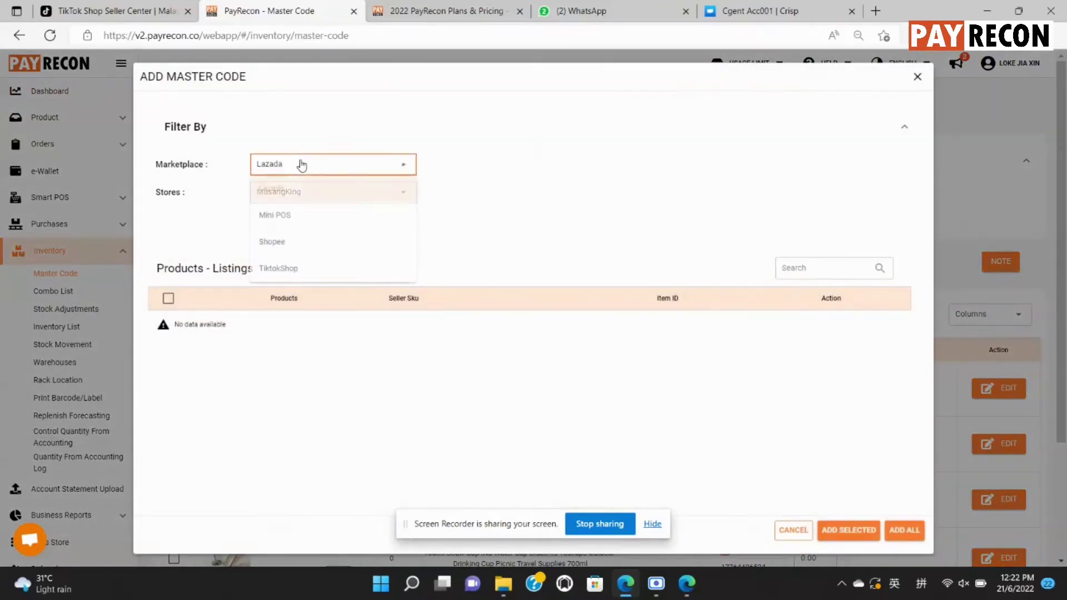
pyautogui.click(289, 269)
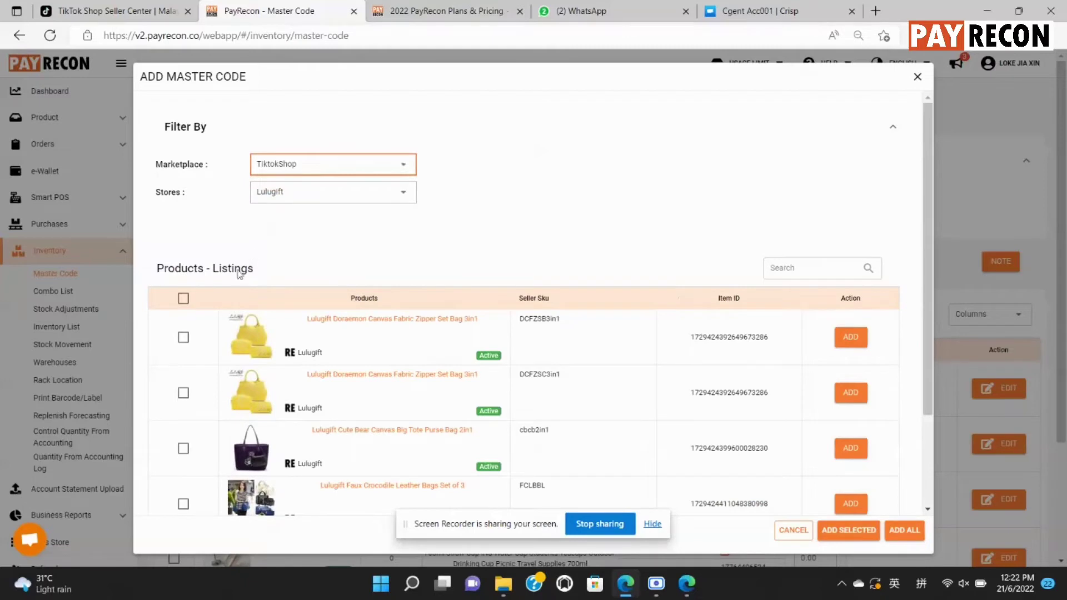
pyautogui.click(183, 338)
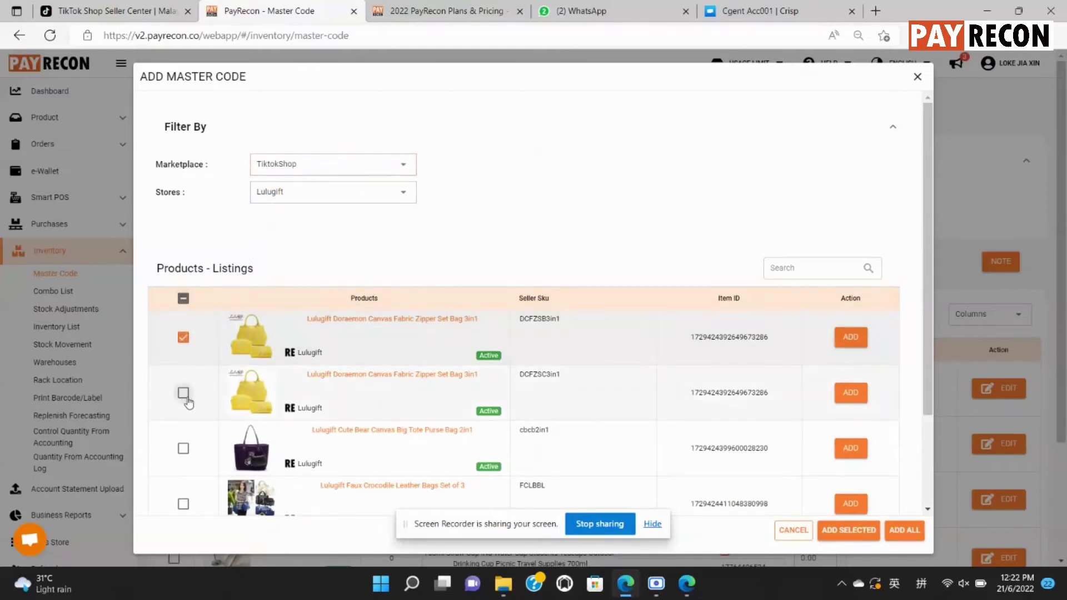
pyautogui.click(184, 393)
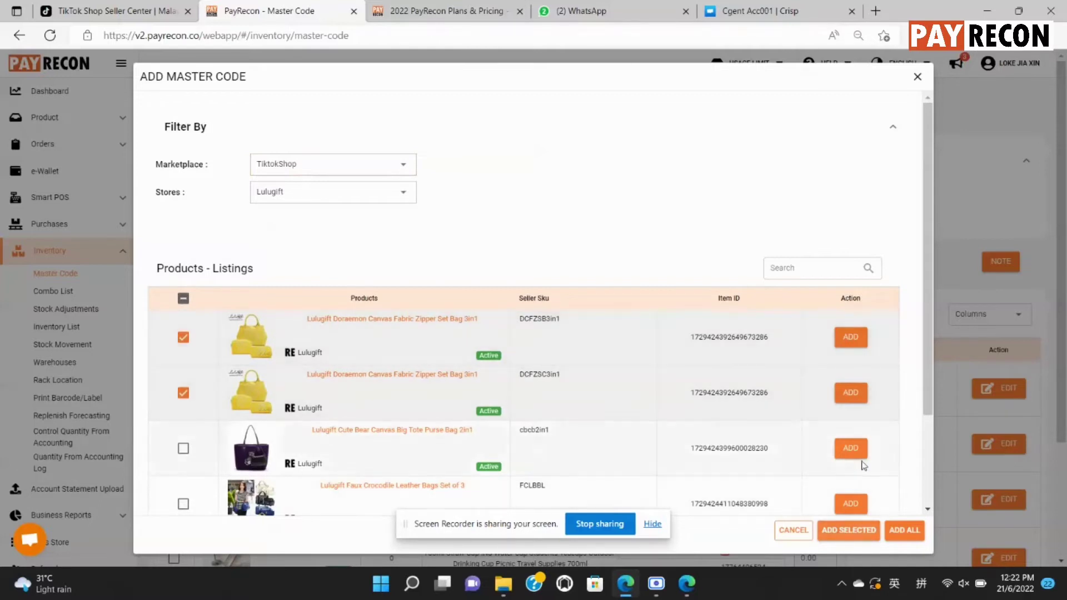
pyautogui.click(866, 531)
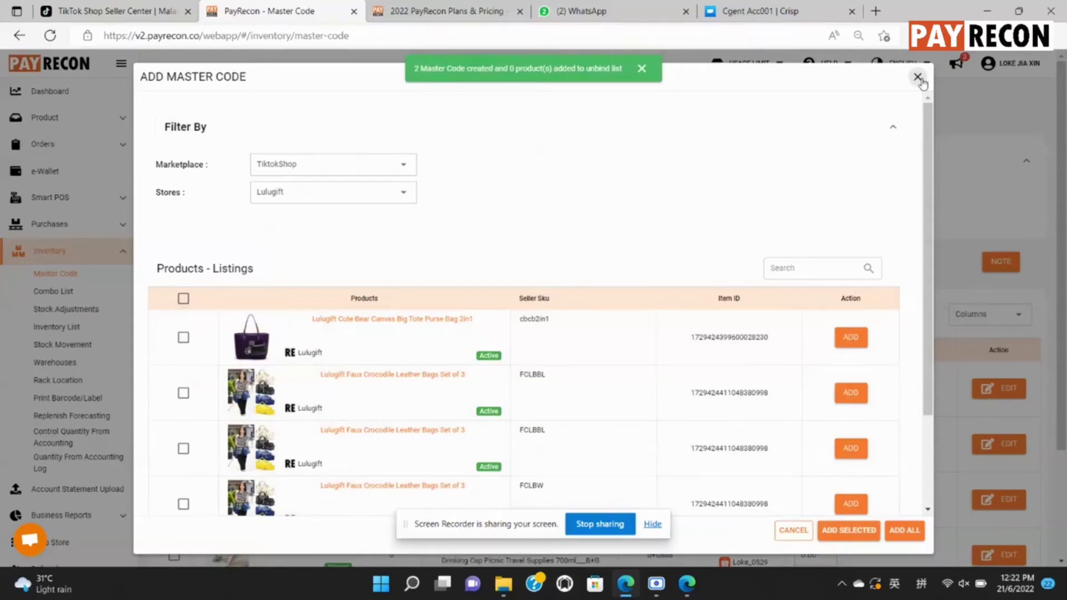
# Close the add dialog and highlight the new codes DCFZSB3in1 and DCFZSC3in1.
pyautogui.click(918, 78)
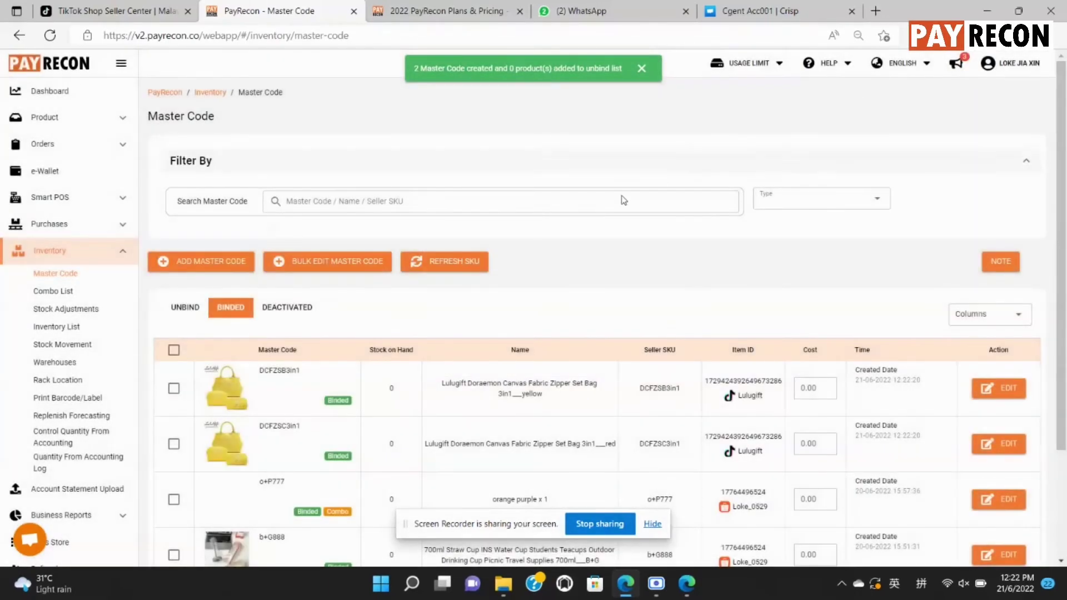
pyautogui.scroll(-1, 462, 282)
pyautogui.moveTo(273, 290); pyautogui.dragTo(317, 300)
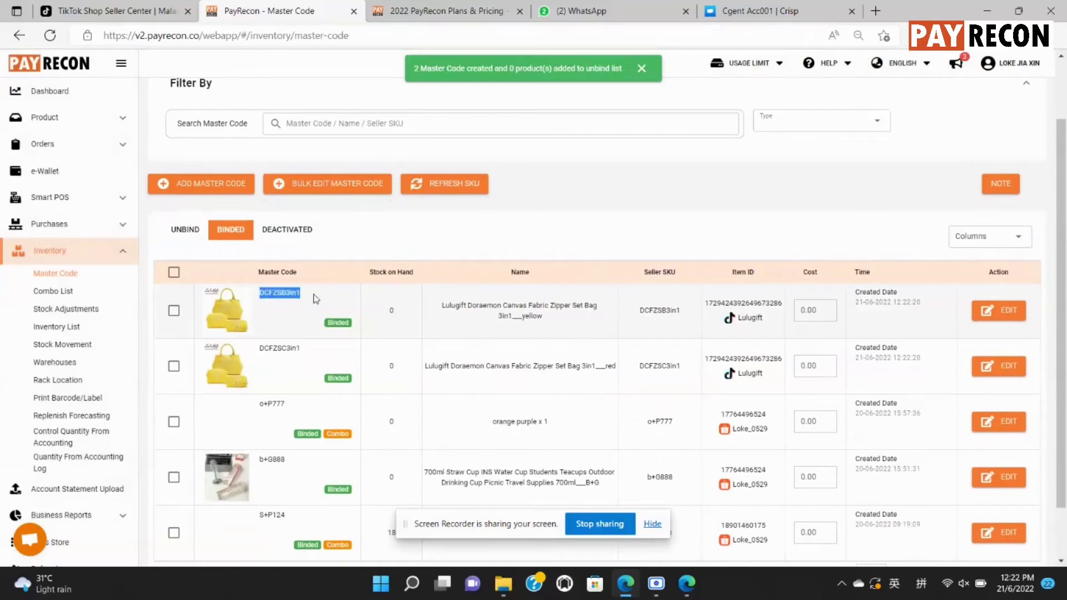
pyautogui.moveTo(259, 350); pyautogui.dragTo(303, 357)
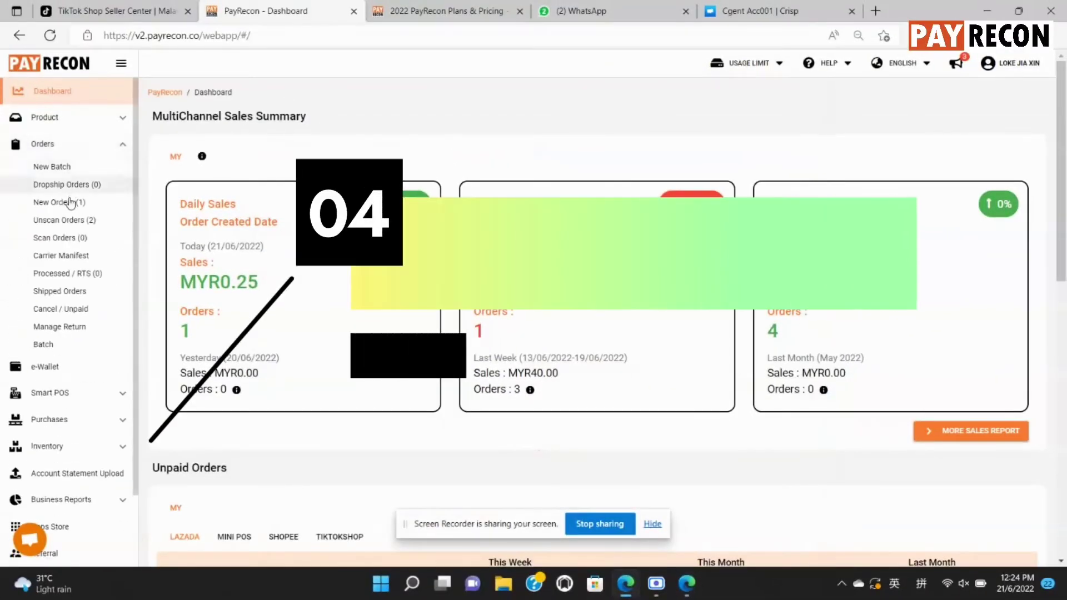
# Arrange a Drop Off shipment for the TikTok face mask order in New Orders and get tracking.
pyautogui.click(67, 203)
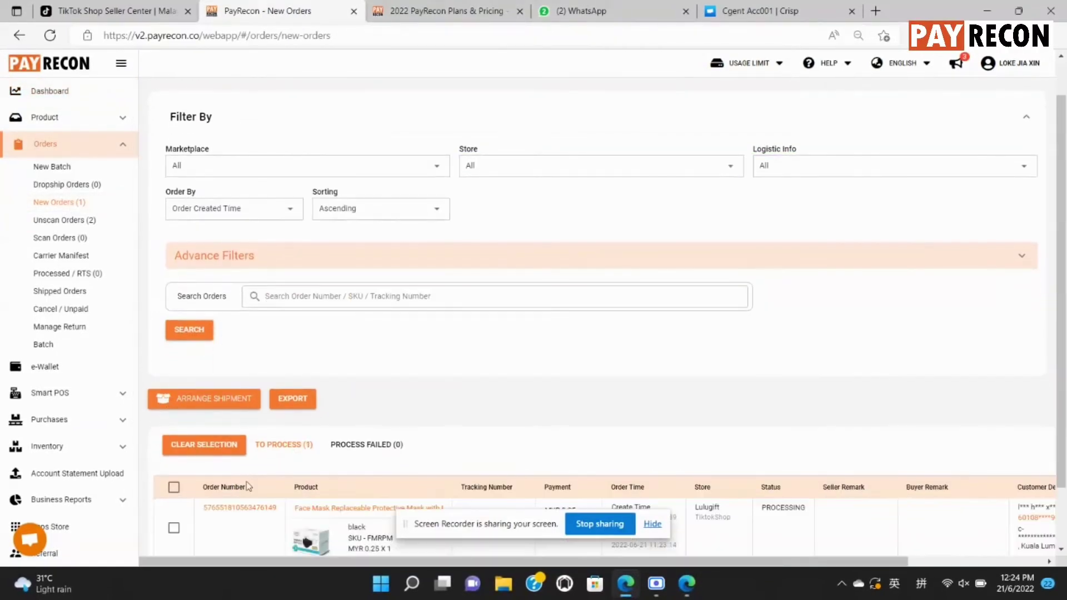
pyautogui.click(175, 530)
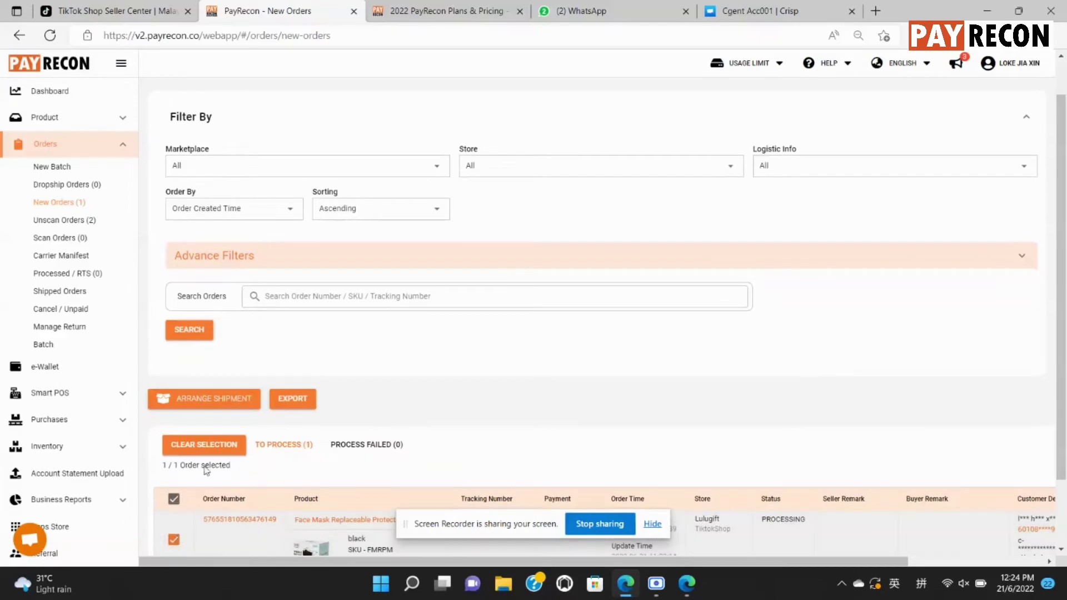
pyautogui.click(210, 404)
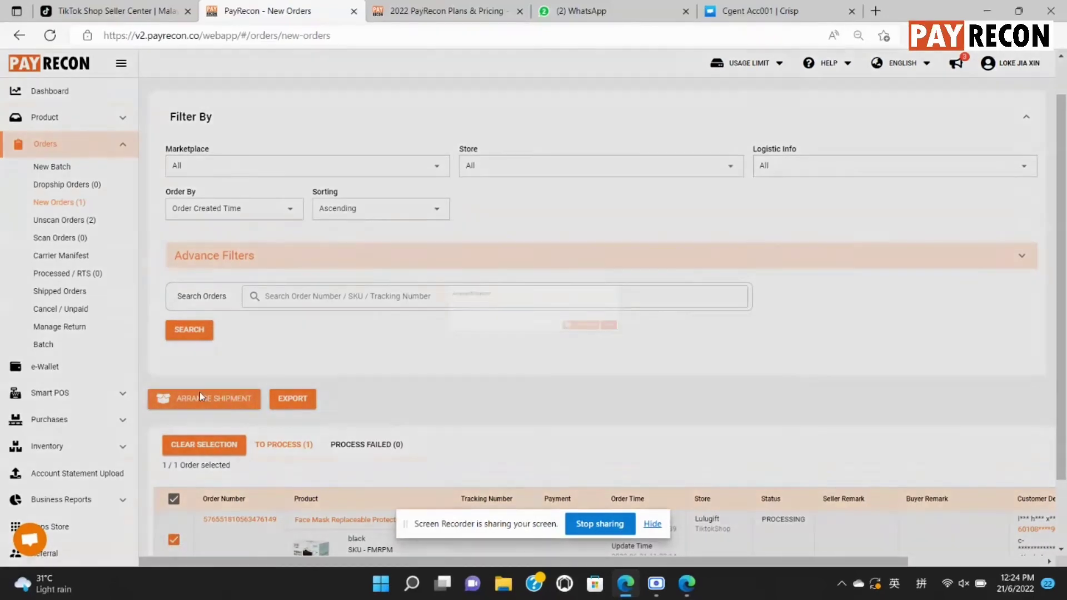
pyautogui.click(394, 311)
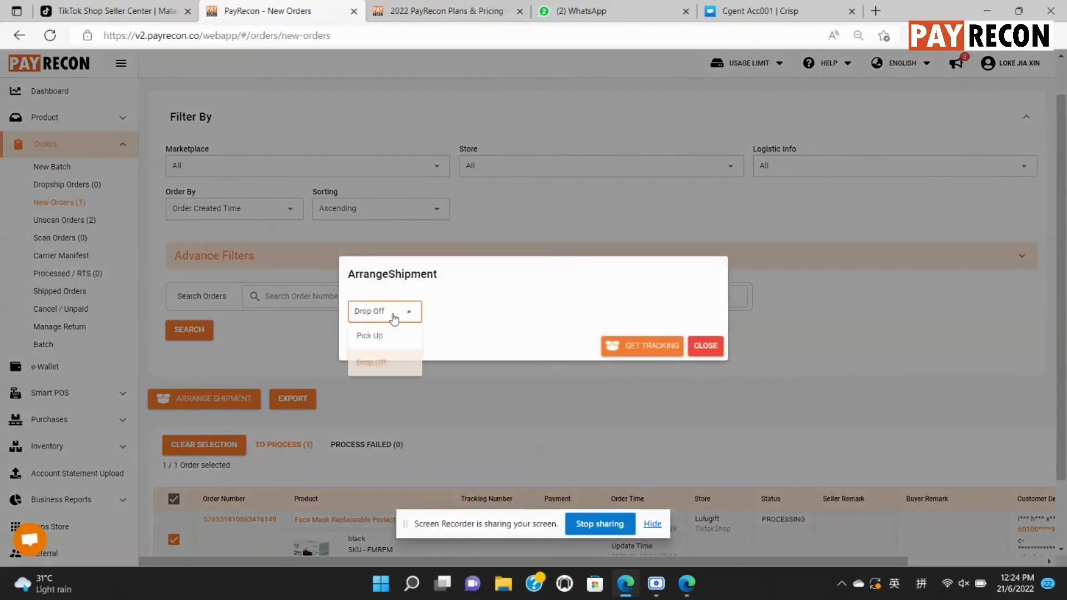
pyautogui.click(381, 369)
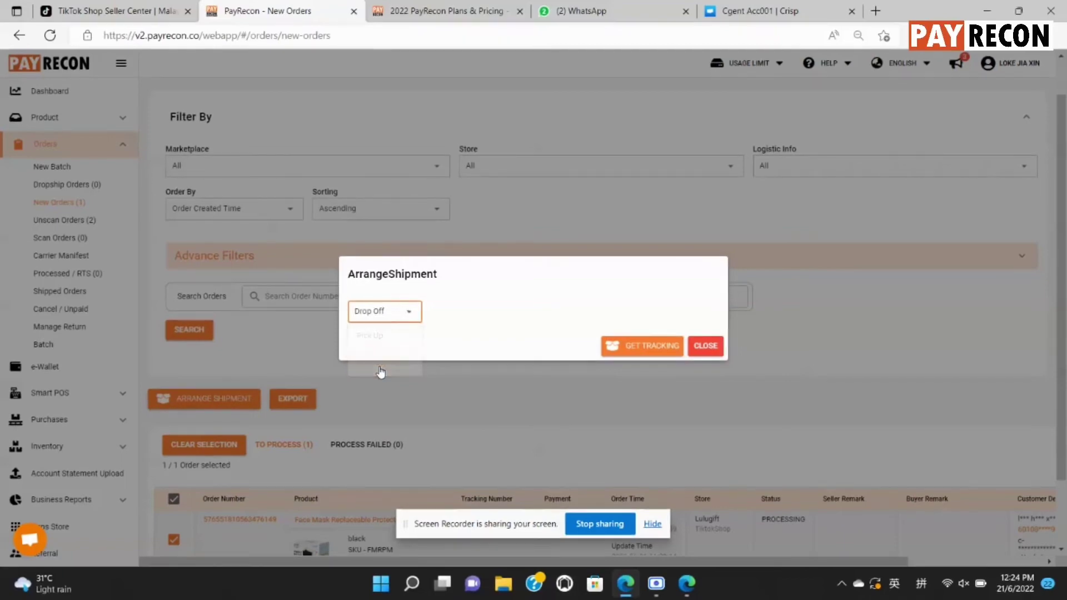
pyautogui.click(647, 351)
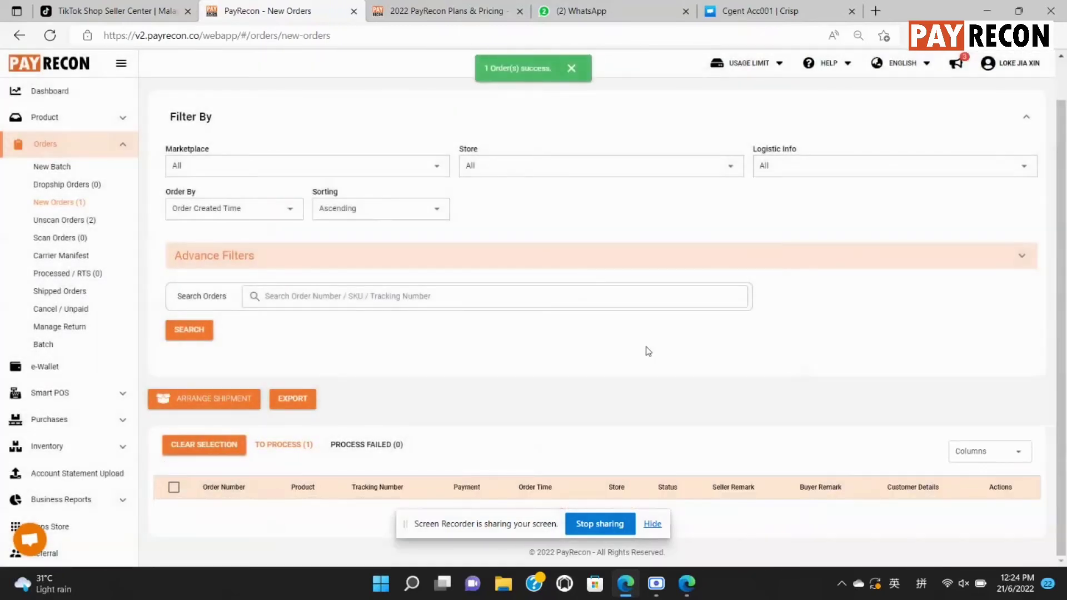
# Print the face mask order's default J&T label from Unscan Orders, then set the order to preview.
pyautogui.click(57, 222)
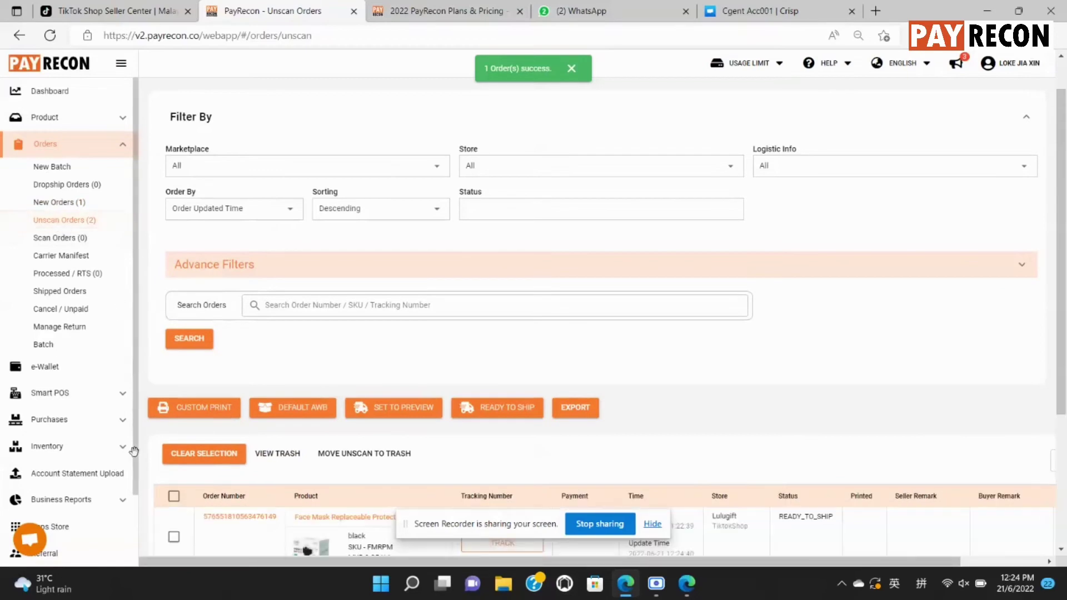
pyautogui.click(174, 537)
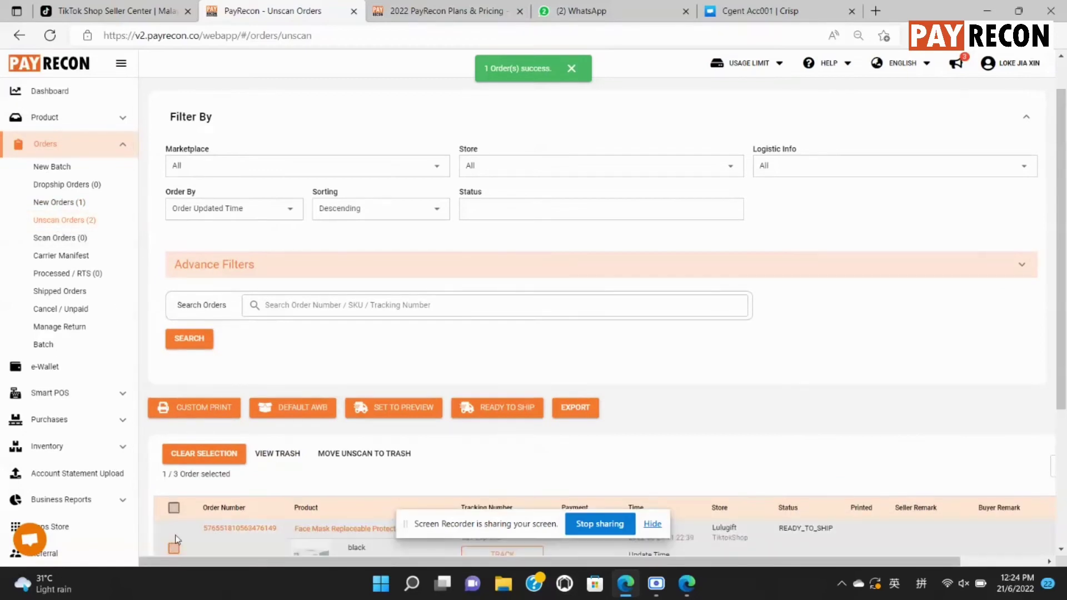
pyautogui.click(275, 411)
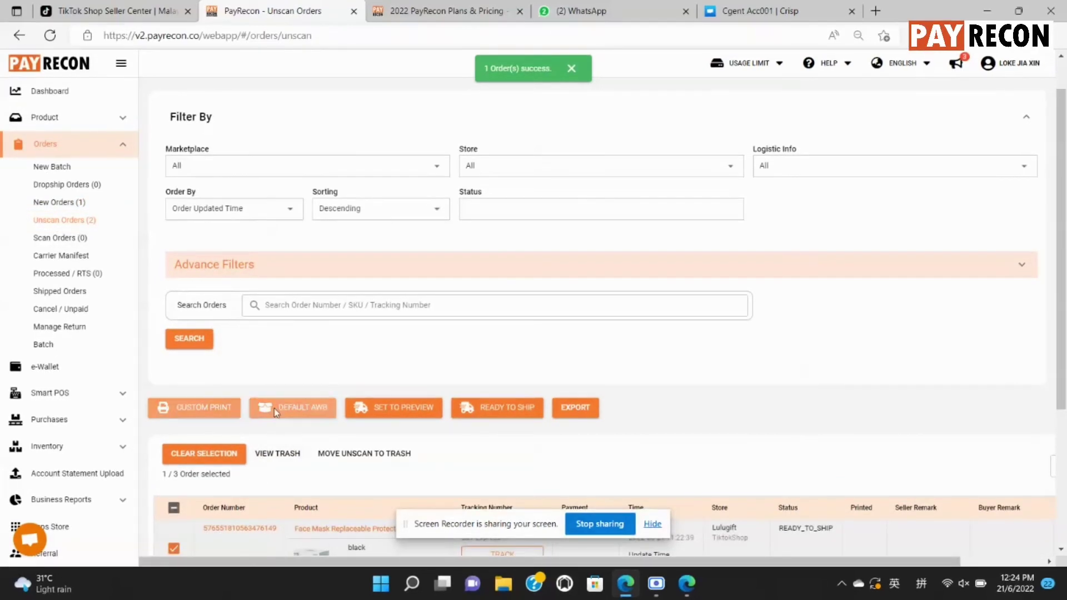
pyautogui.rightClick(498, 208)
pyautogui.click(535, 325)
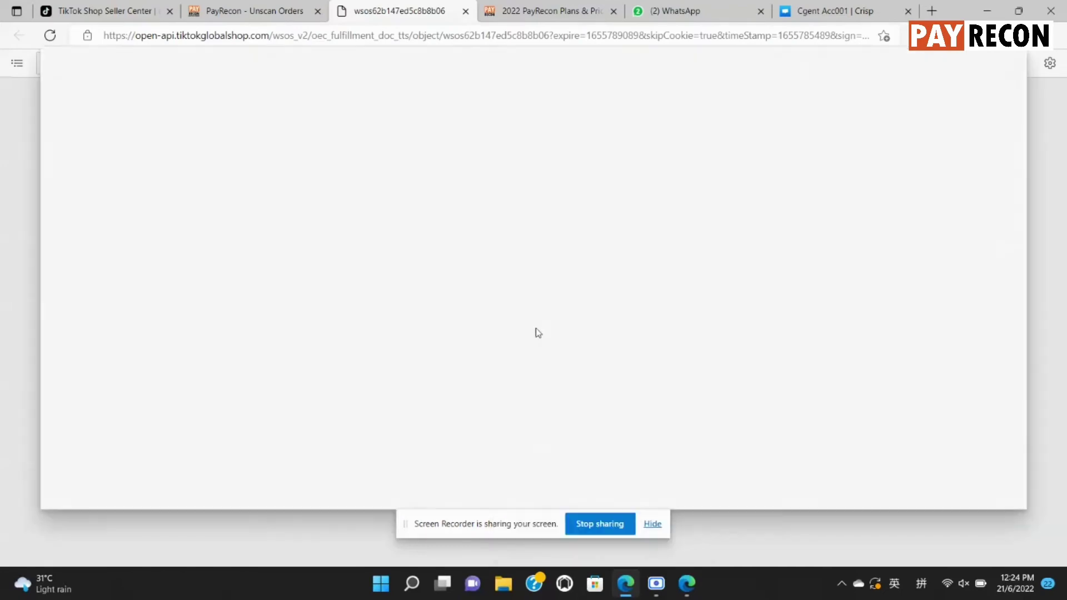
pyautogui.click(465, 12)
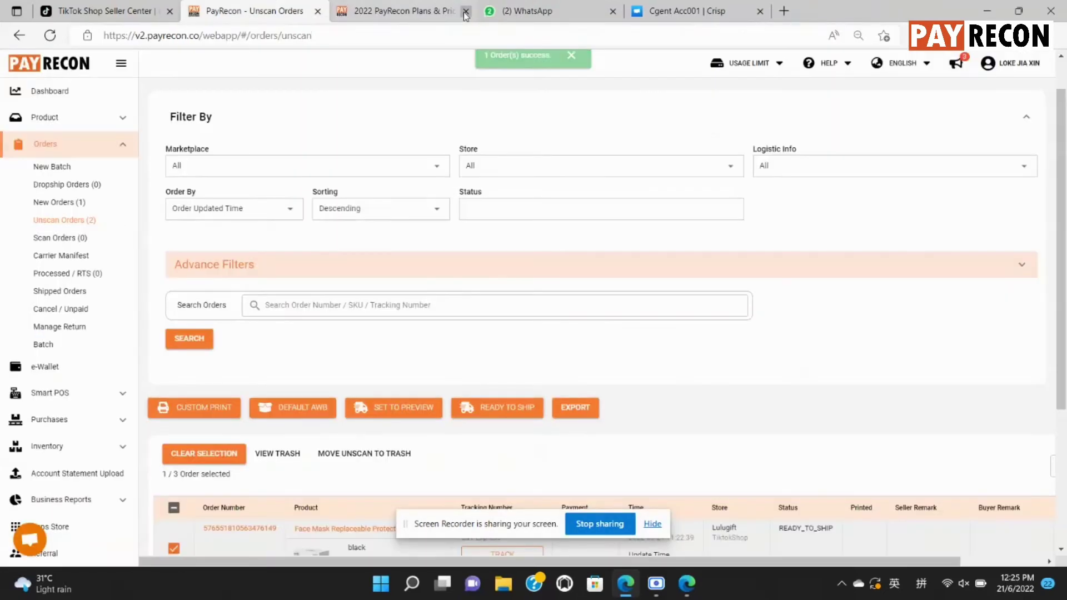
pyautogui.click(388, 409)
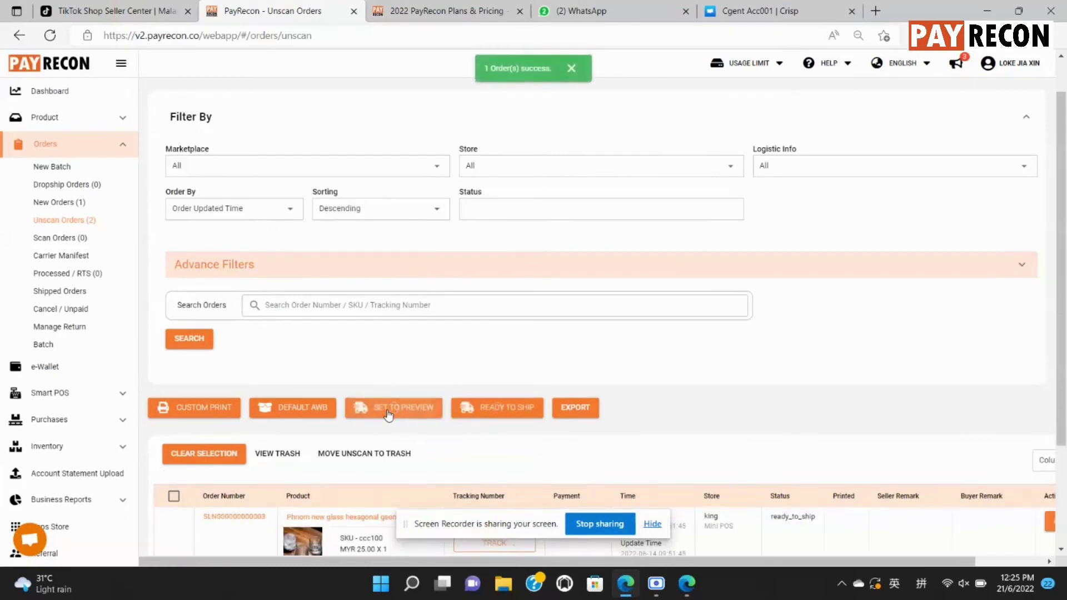
# Create a carrier manifest for the scanned face mask order and open Manifest - PR004.
pyautogui.click(95, 238)
pyautogui.scroll(-3, 352, 283)
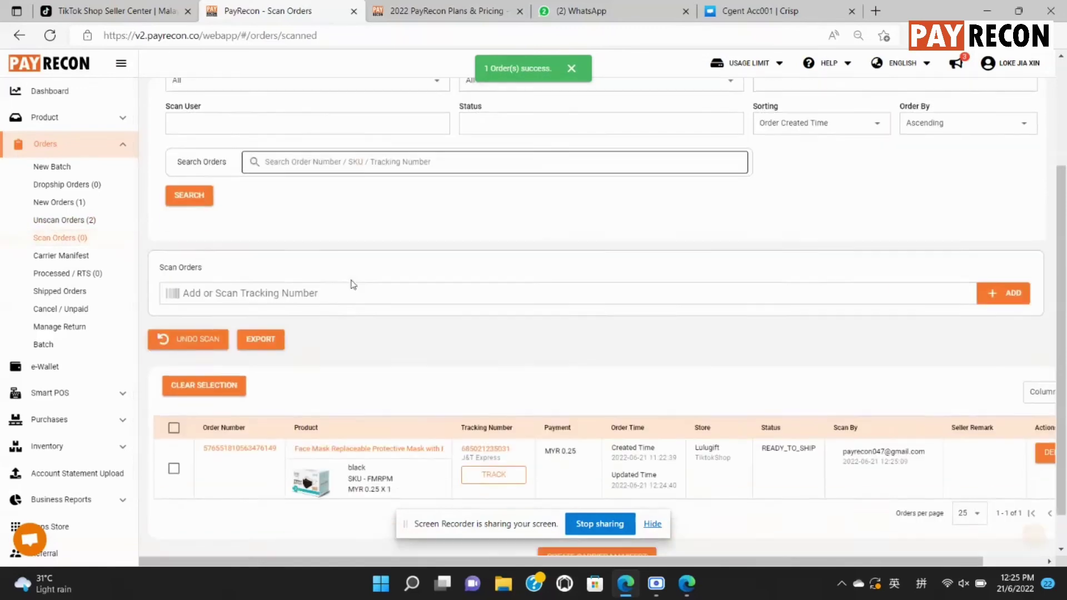
pyautogui.click(174, 428)
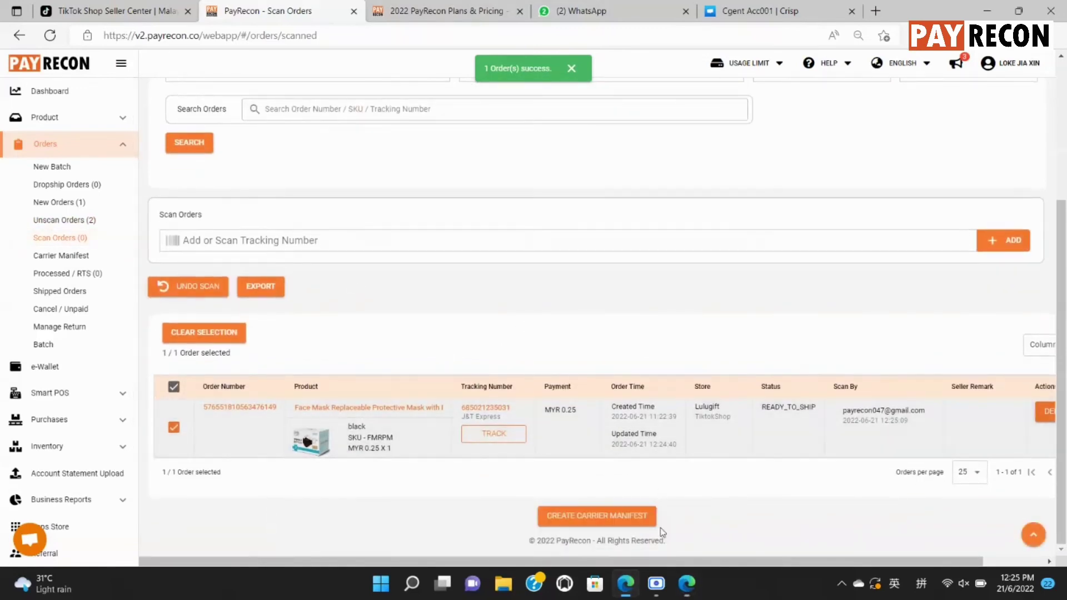
pyautogui.click(627, 520)
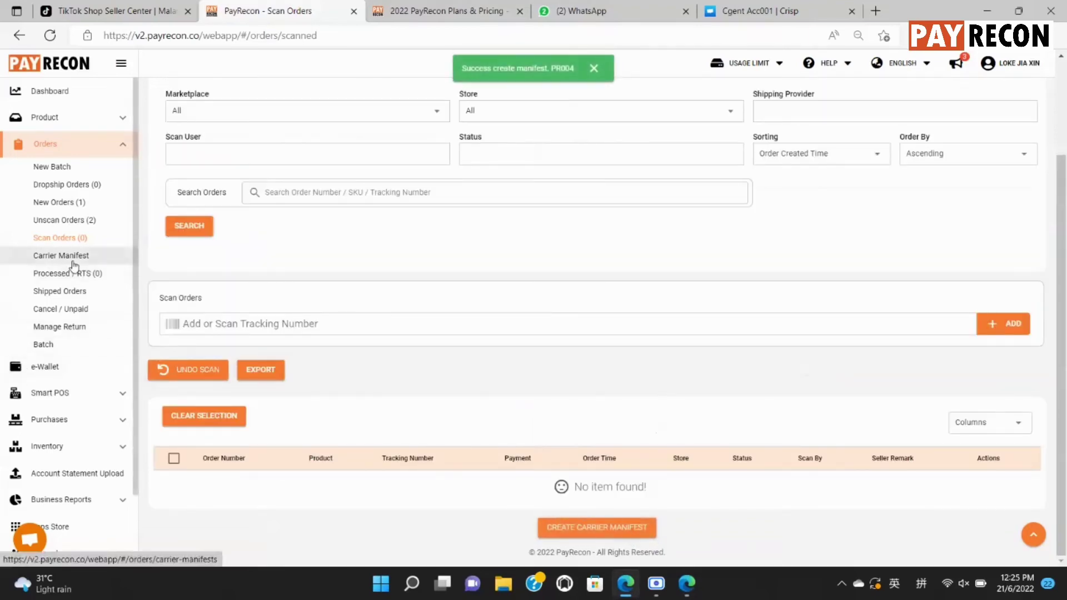
pyautogui.click(74, 262)
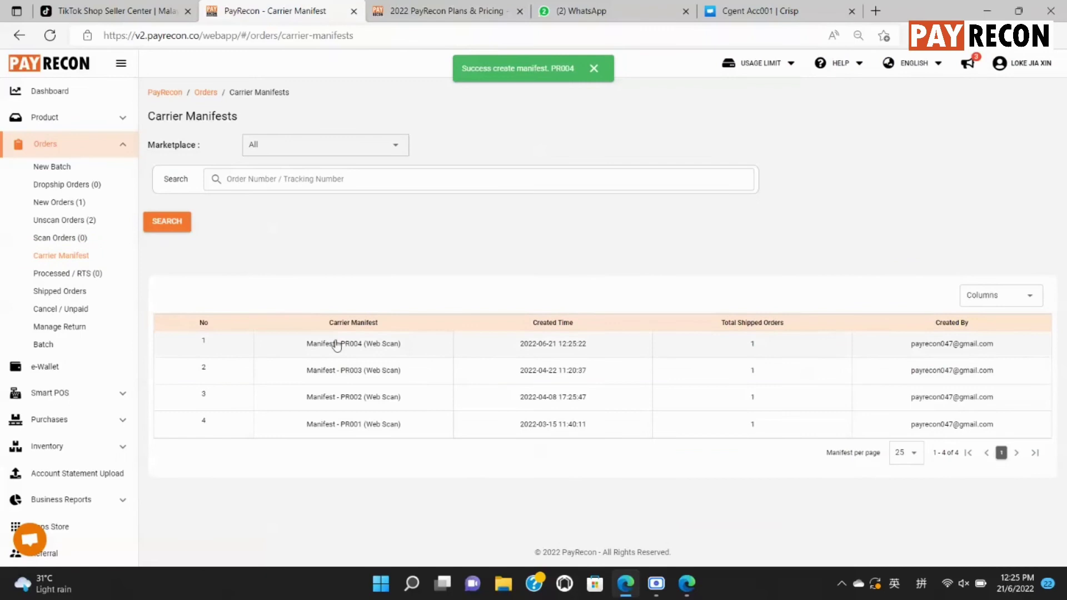
pyautogui.click(342, 349)
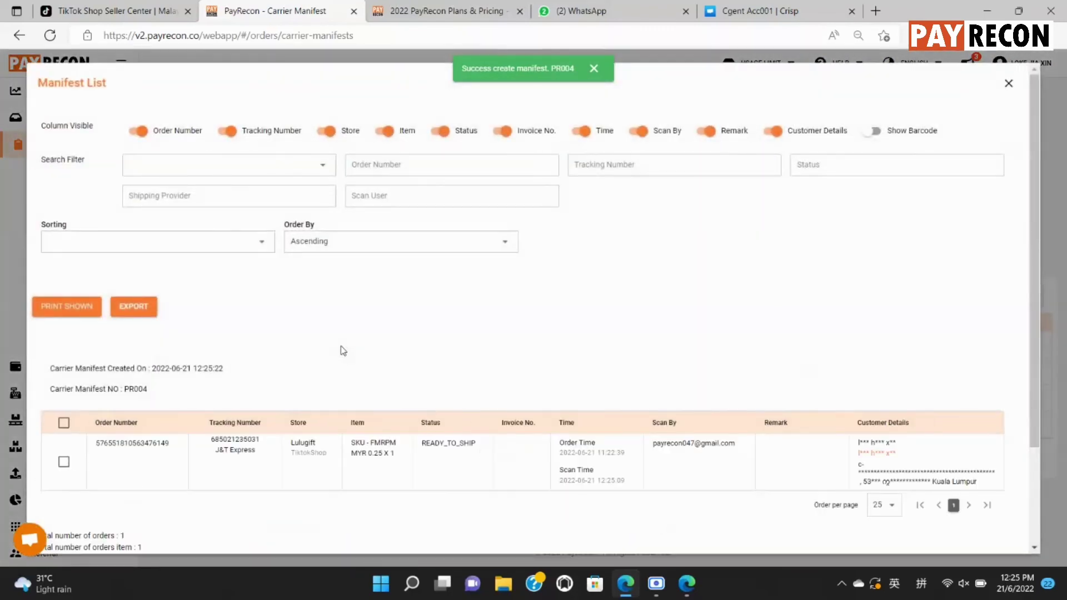